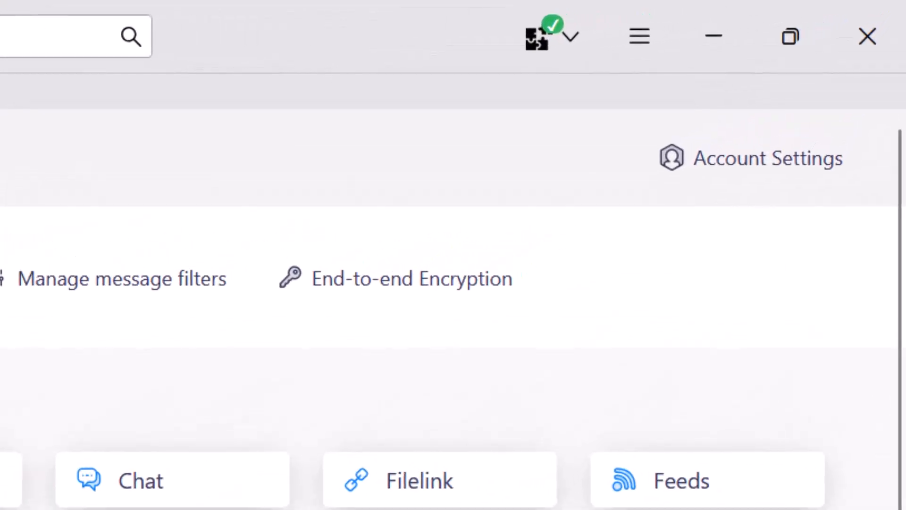
Open the theme management page and enable the Dark theme.
click(769, 19)
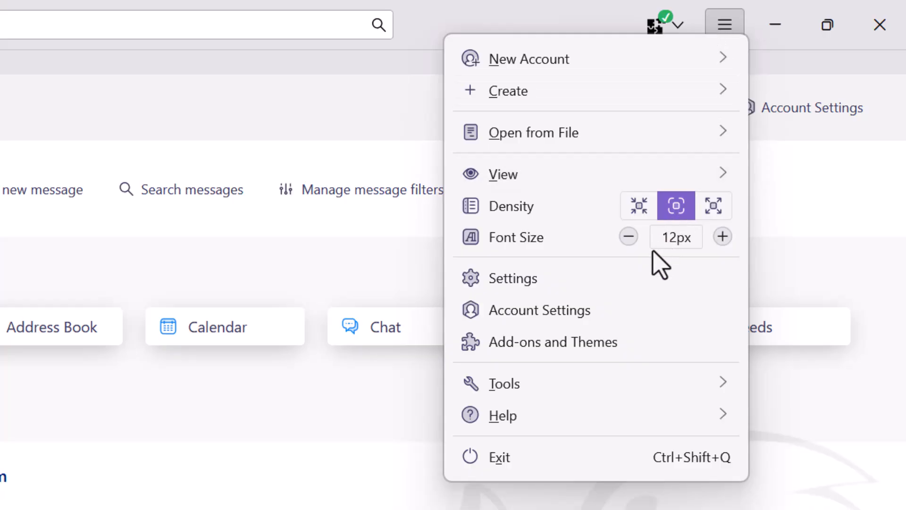
click(611, 343)
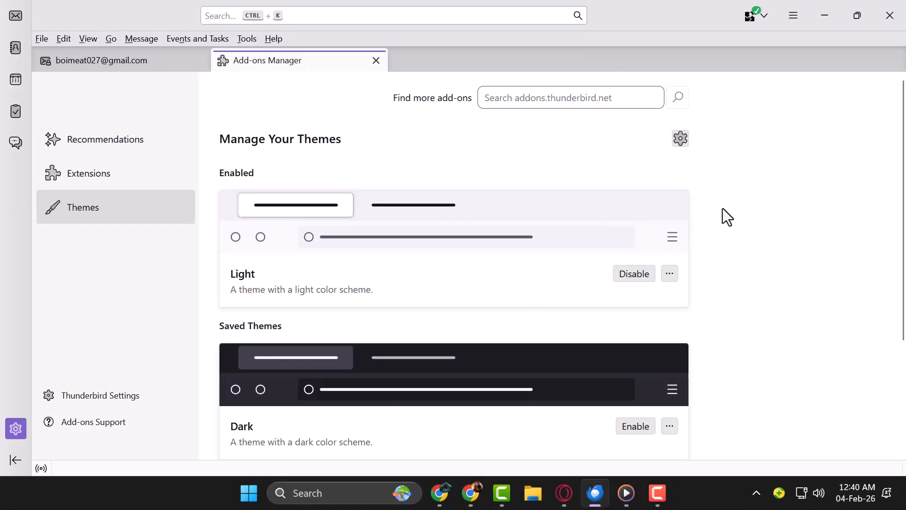
scroll(589, 272, down, 3)
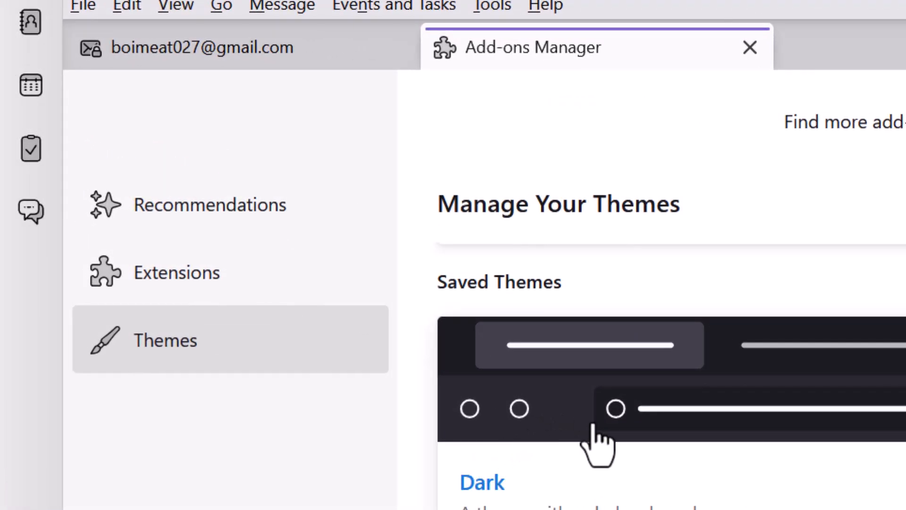
scroll(595, 441, up, 3)
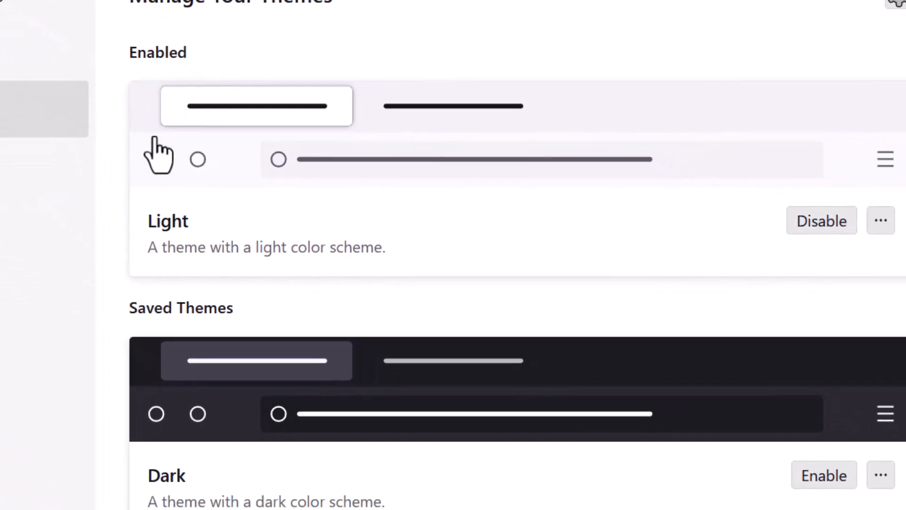
scroll(470, 399, down, 5)
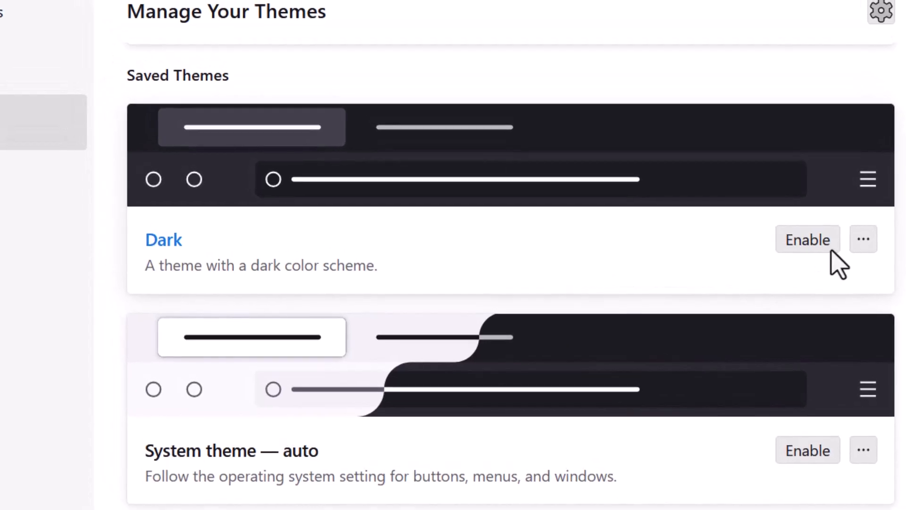
click(803, 212)
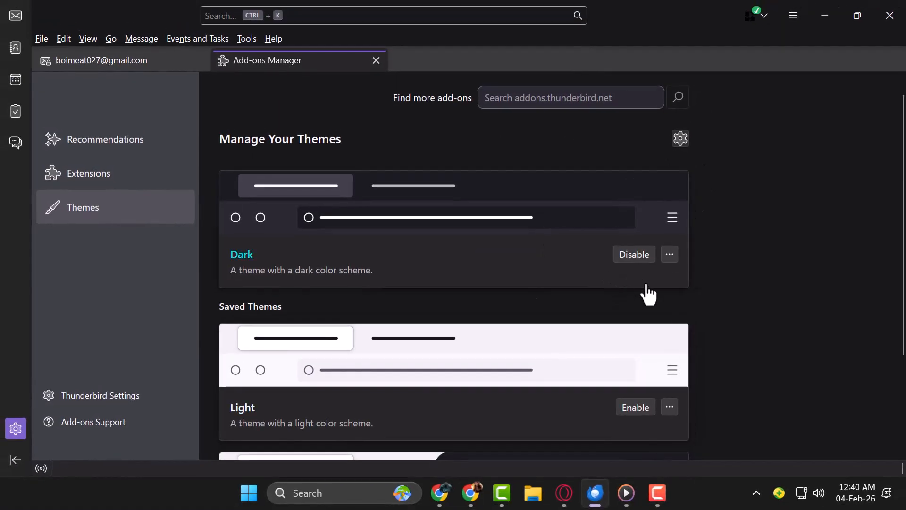
Check how the mail account's overview page looks in the new theme, and close the Add-ons Manager.
click(80, 58)
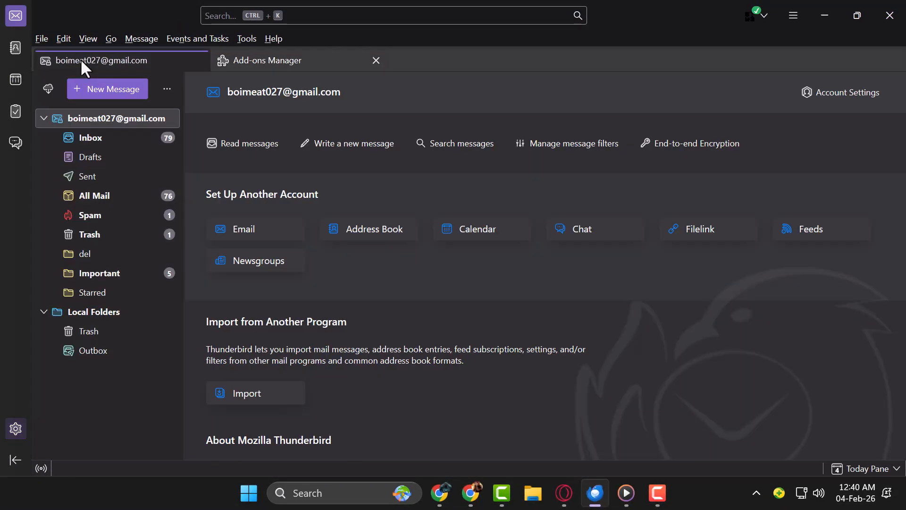
scroll(389, 260, down, 3)
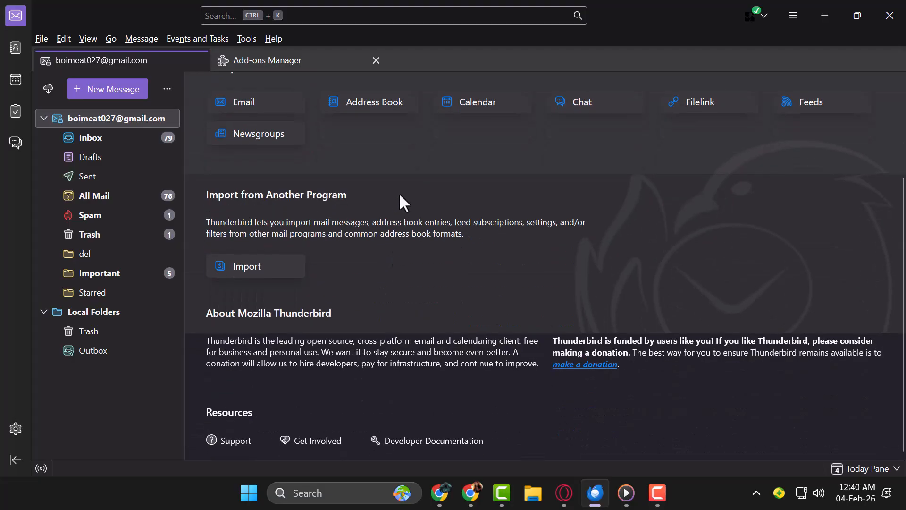
scroll(399, 192, up, 3)
click(375, 64)
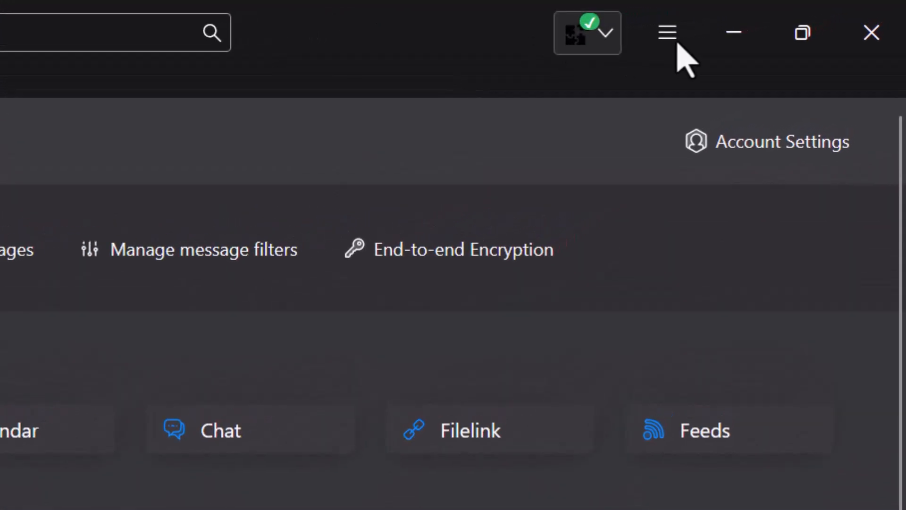
Add a remote content exception in the privacy settings that allows the sample sender's e-mail address, and save the changes.
click(664, 33)
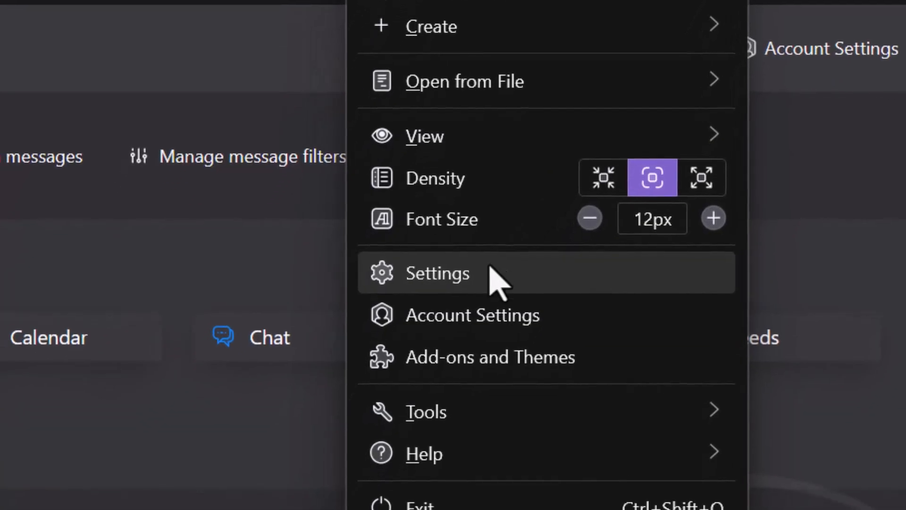
click(489, 267)
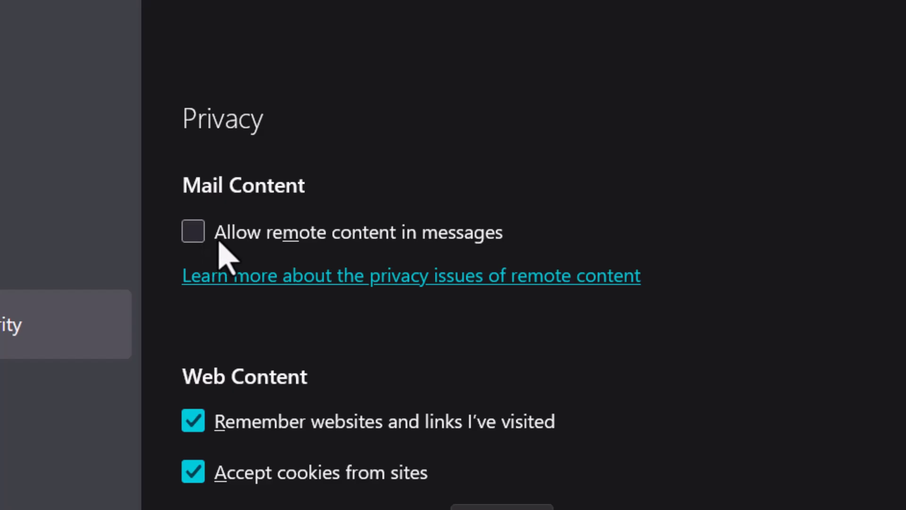
click(659, 179)
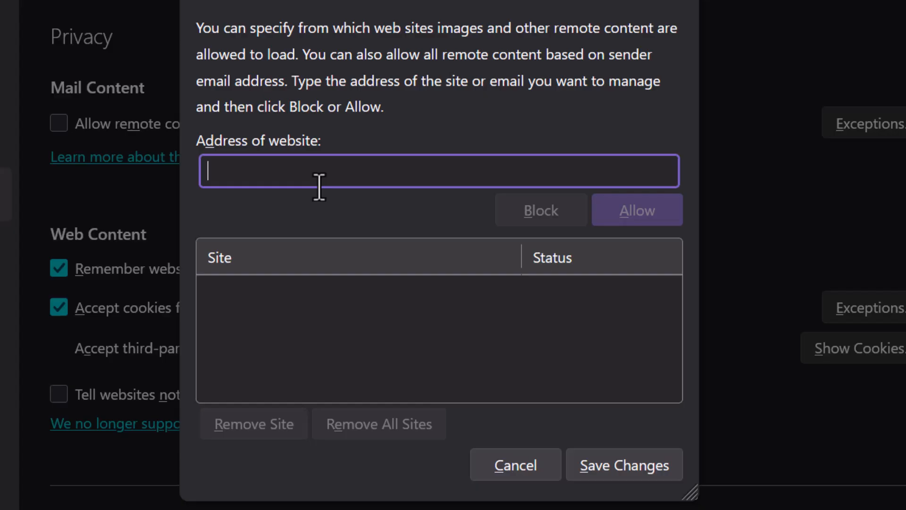
text(example@gmail.com)
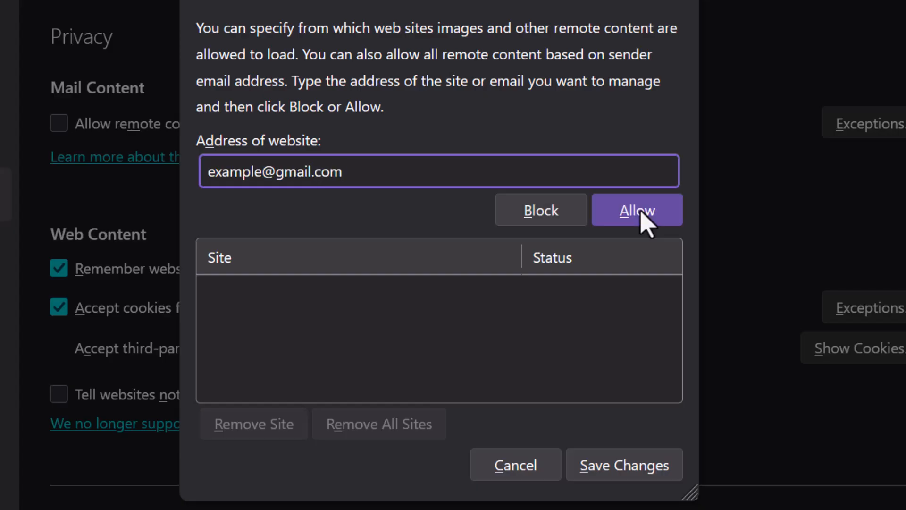
click(631, 223)
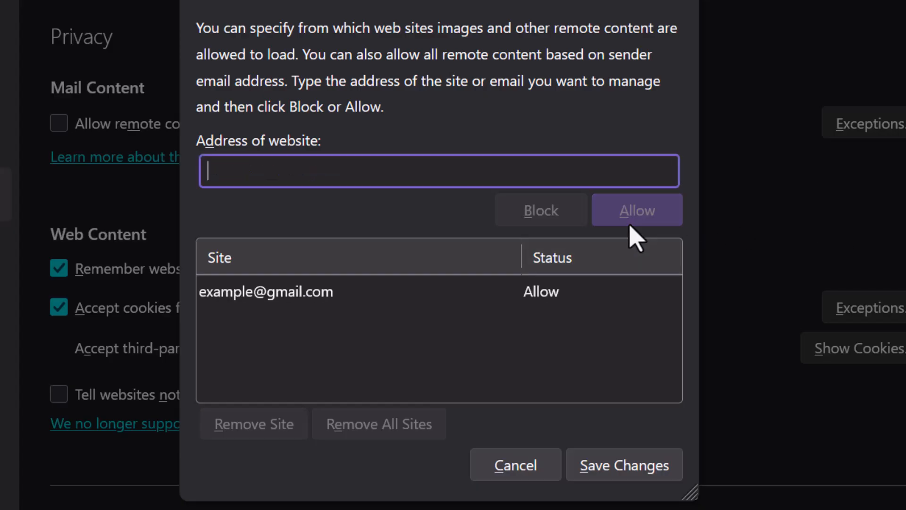
click(647, 470)
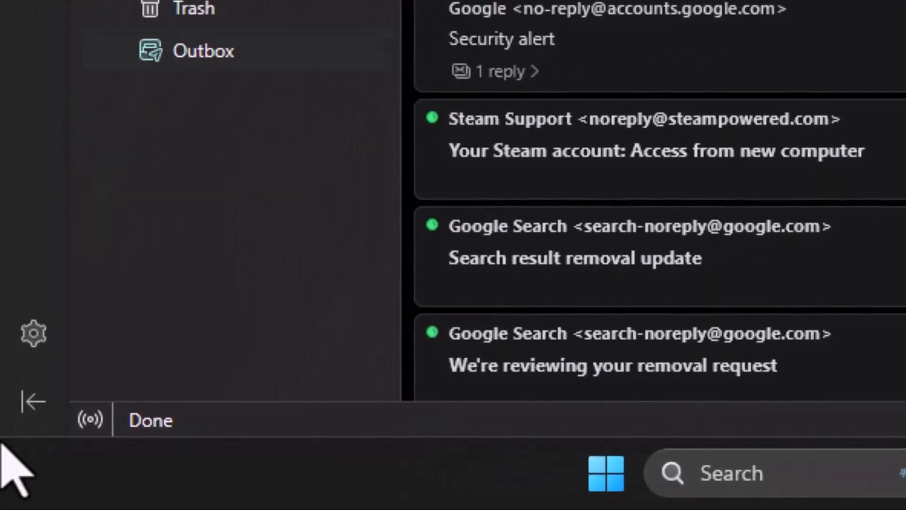
Set the message store type for new accounts to File per folder (mbox) in the General settings.
click(33, 335)
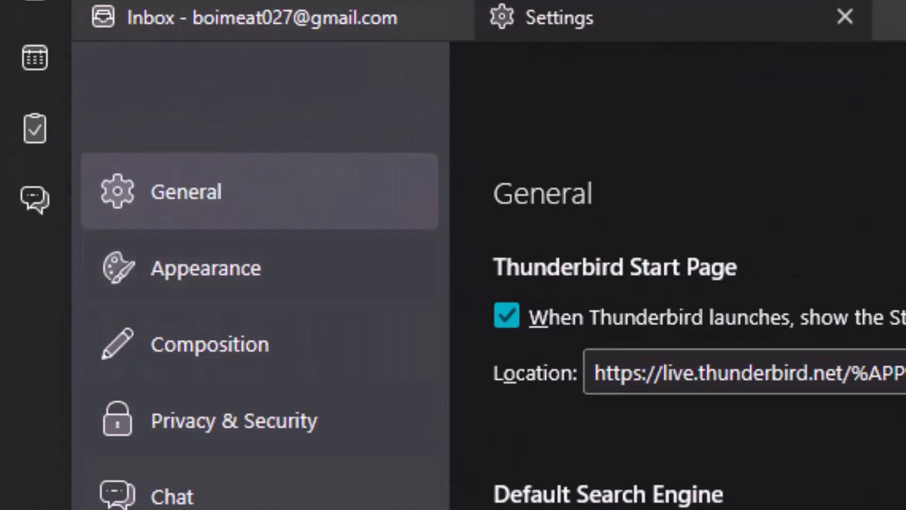
scroll(621, 166, down, 20)
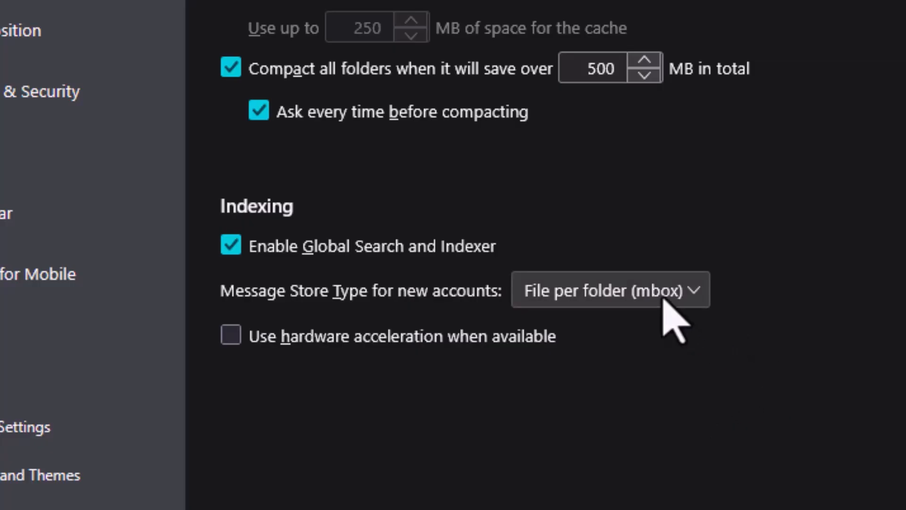
click(591, 305)
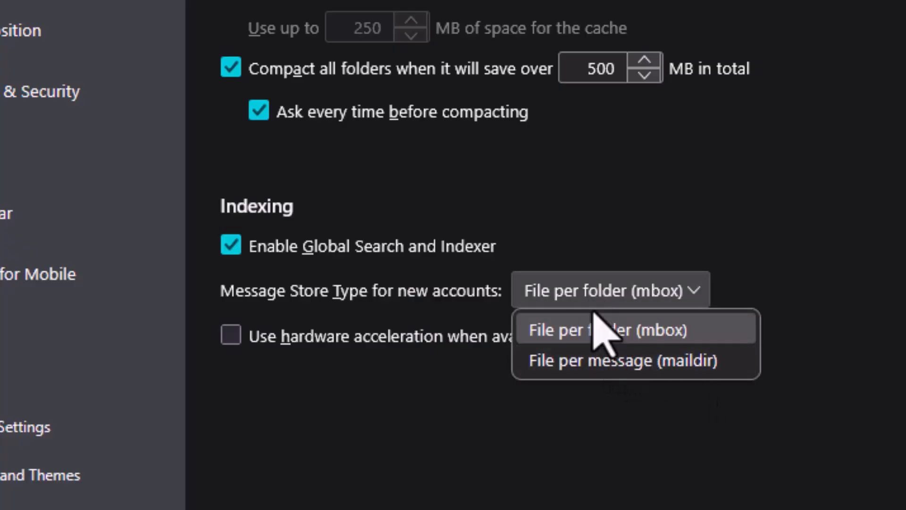
click(594, 314)
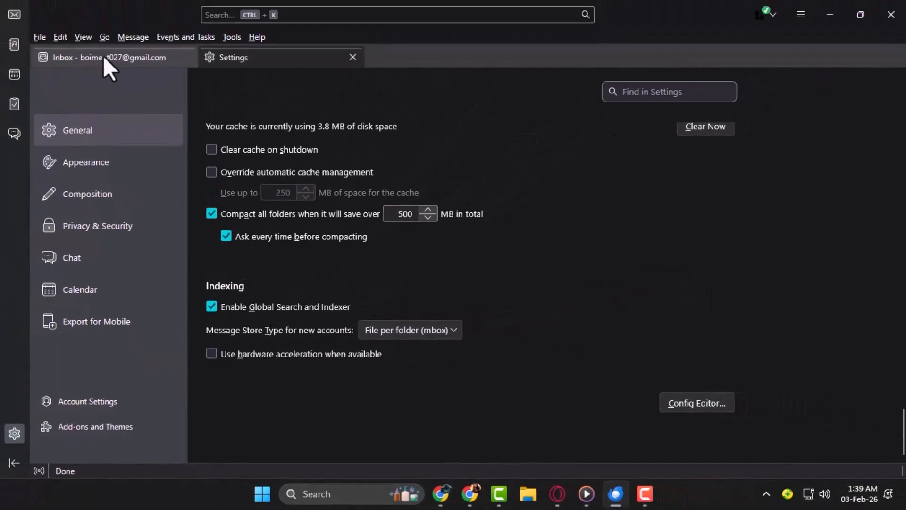
Return to the inbox and open the newest Google Security alert message in conversation view.
click(103, 55)
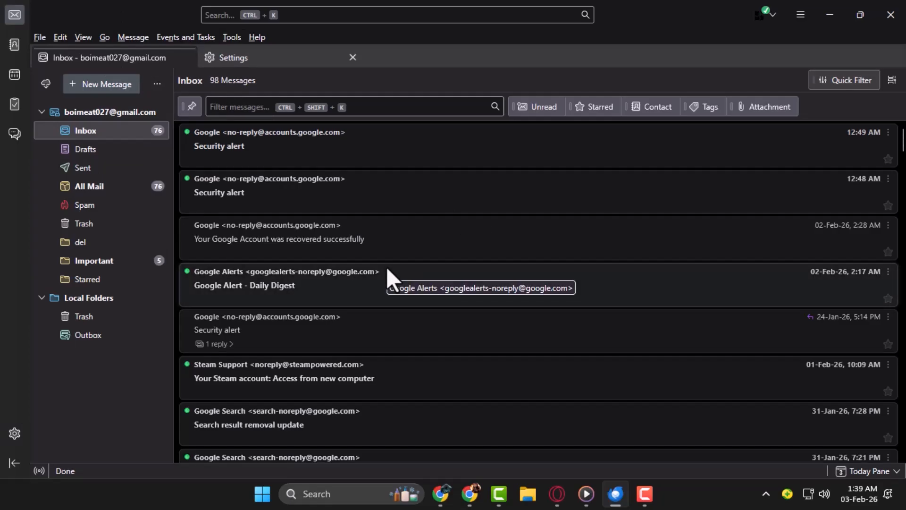
click(427, 112)
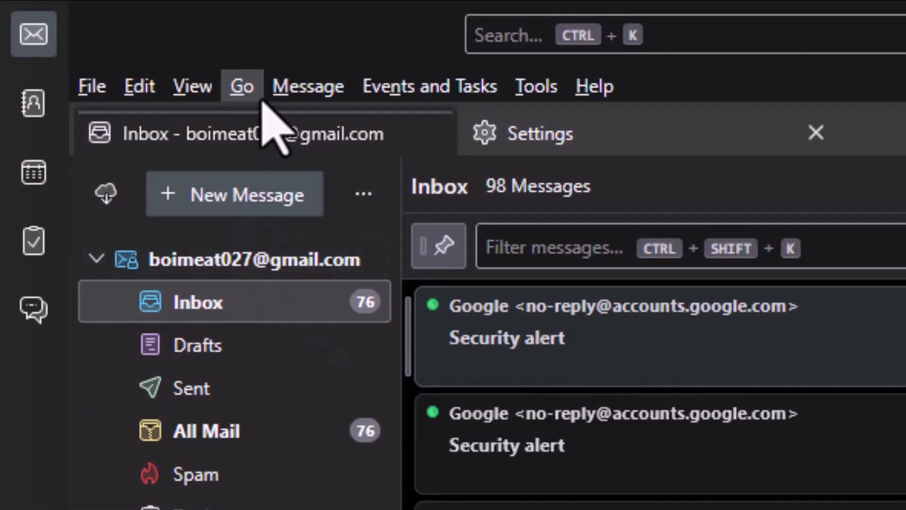
click(300, 89)
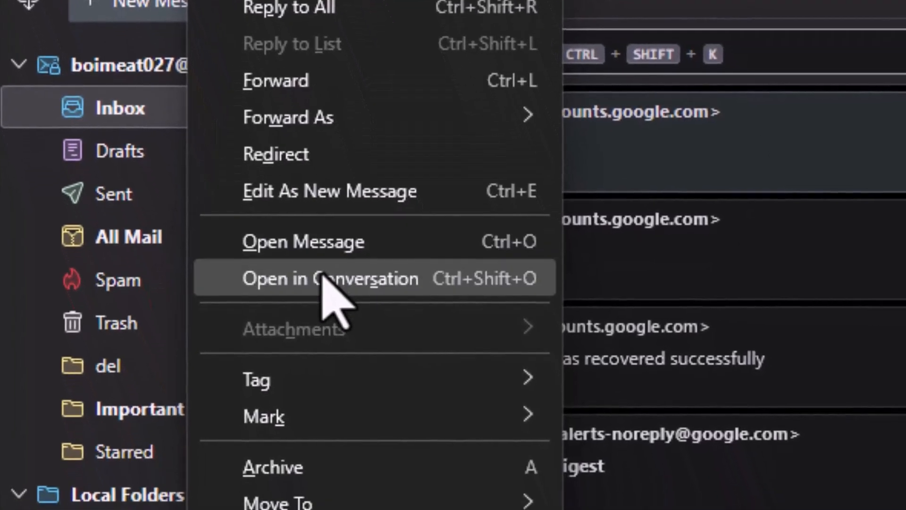
click(399, 469)
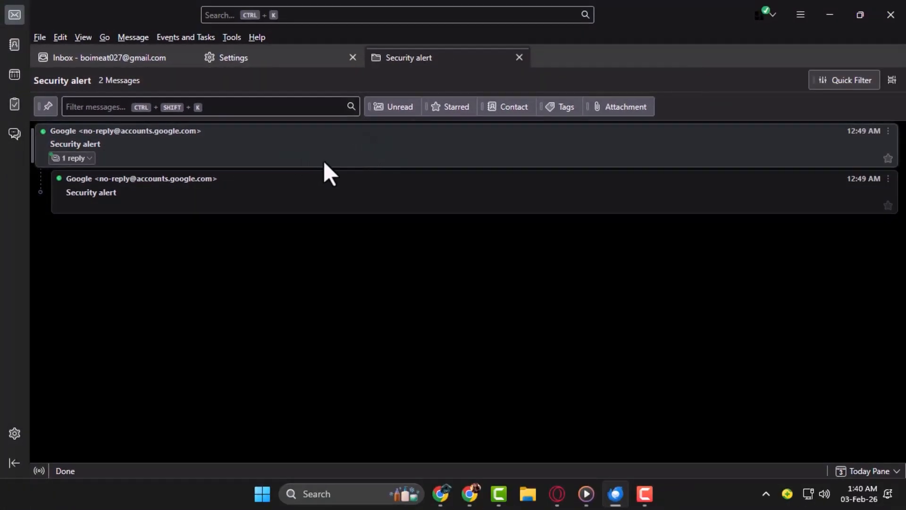
Select the reply in the Security alert conversation, and collapse and expand the thread, leaving it collapsed.
click(281, 183)
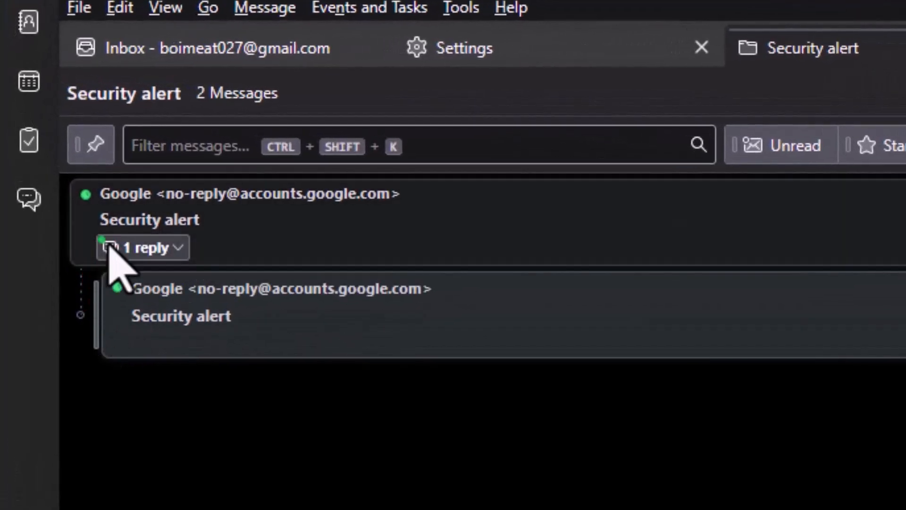
click(162, 253)
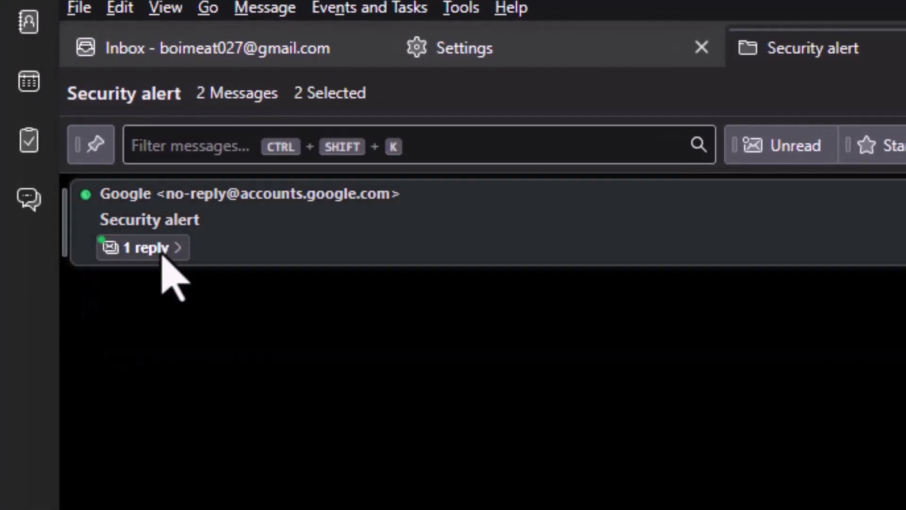
click(162, 253)
click(160, 250)
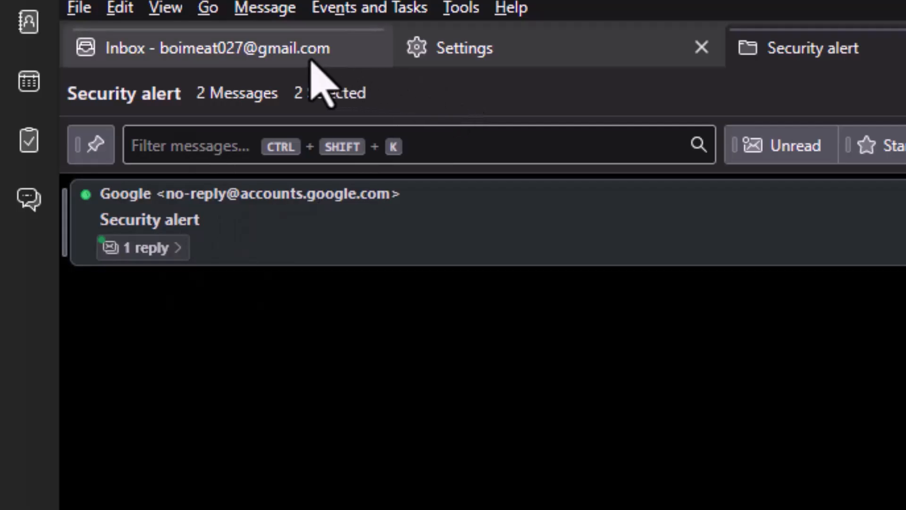
click(87, 16)
mouse_move(120, 7)
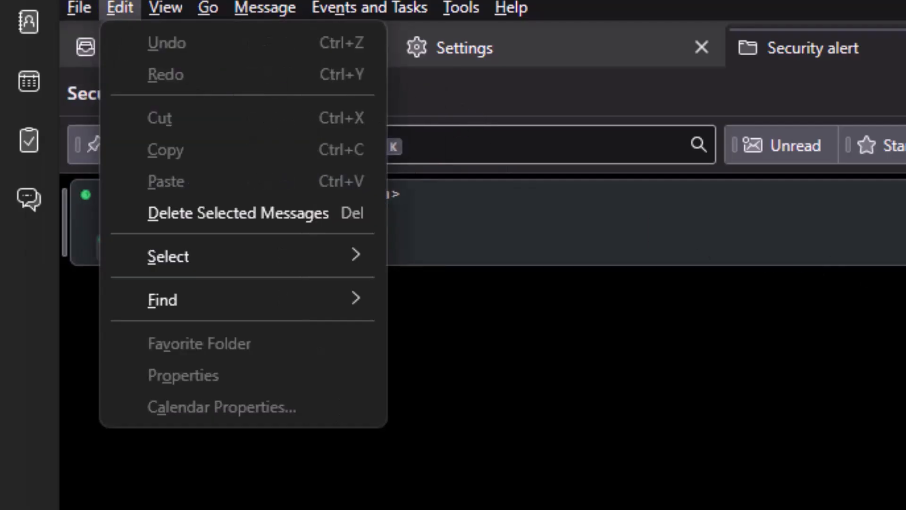
key(Escape)
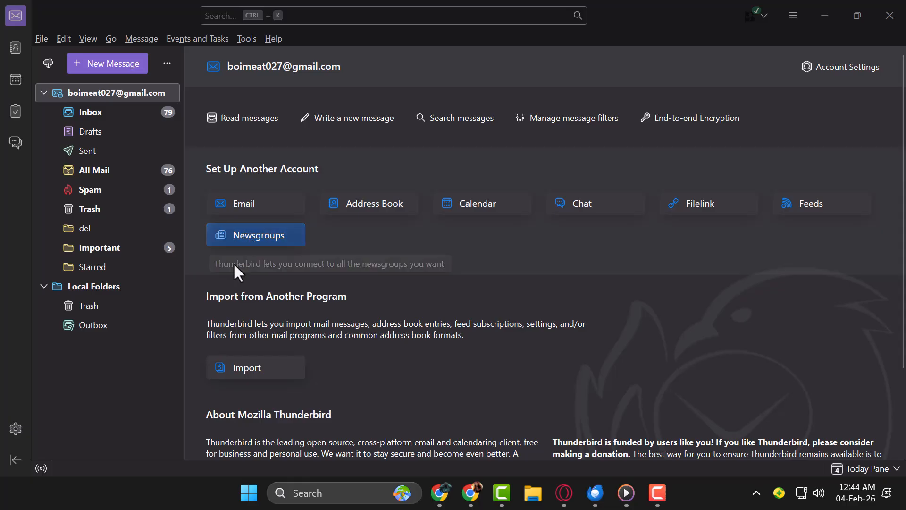
Turn off playing a sound when new messages arrive in the General settings, and close the settings.
click(507, 337)
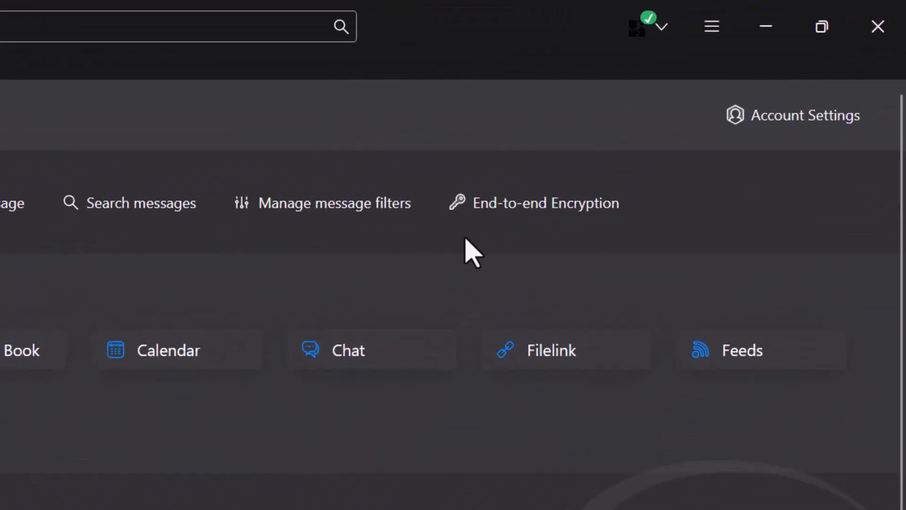
click(702, 32)
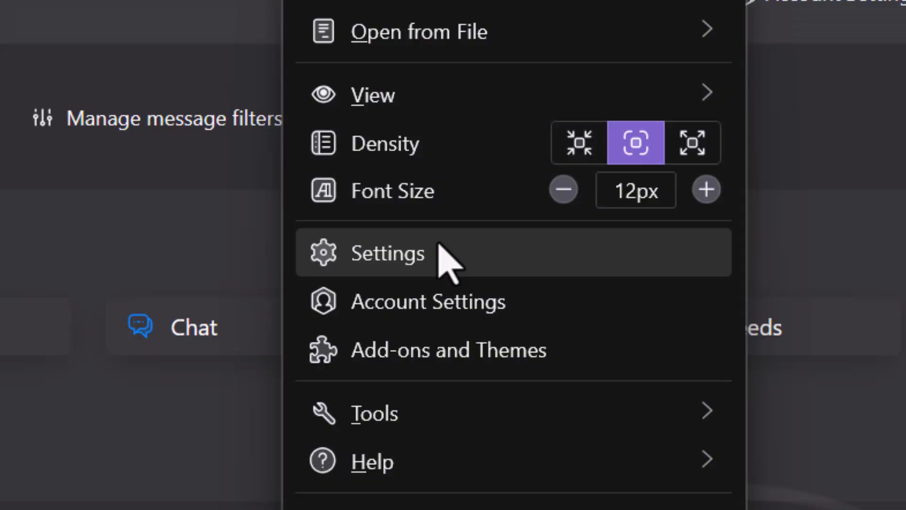
click(439, 246)
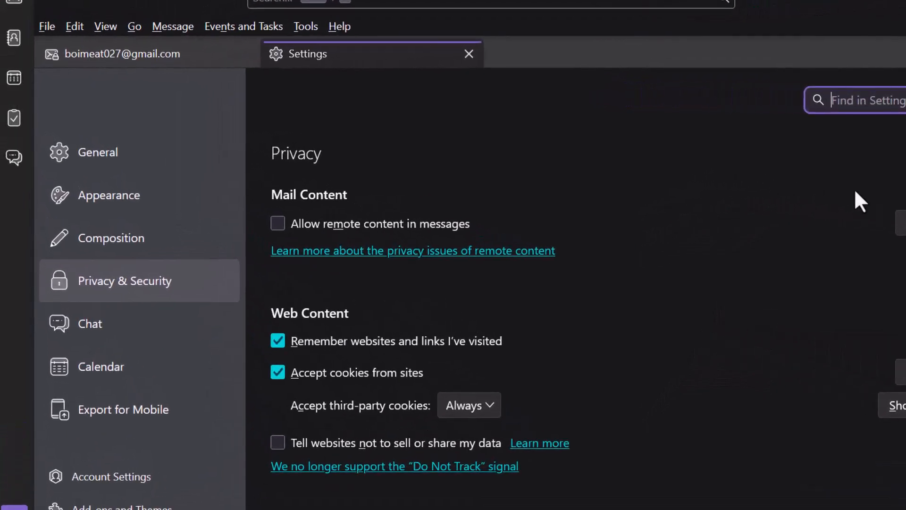
click(160, 158)
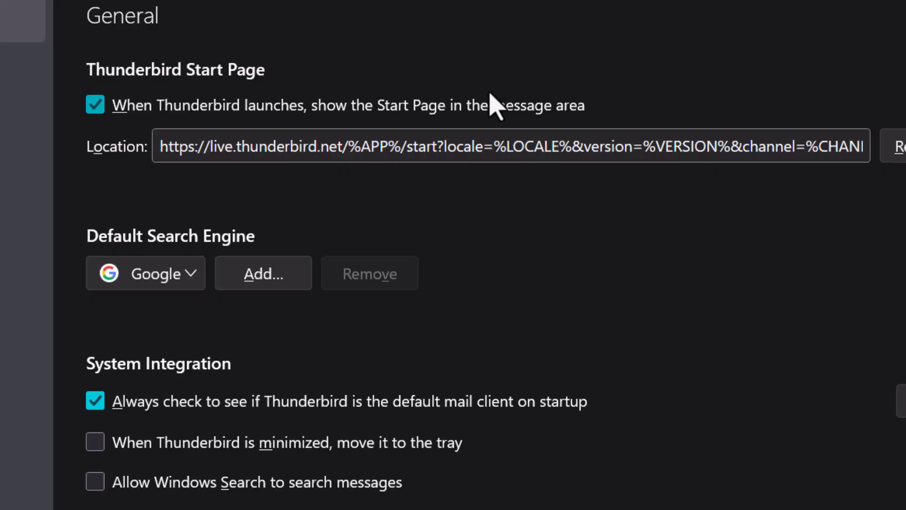
scroll(491, 101, down, 15)
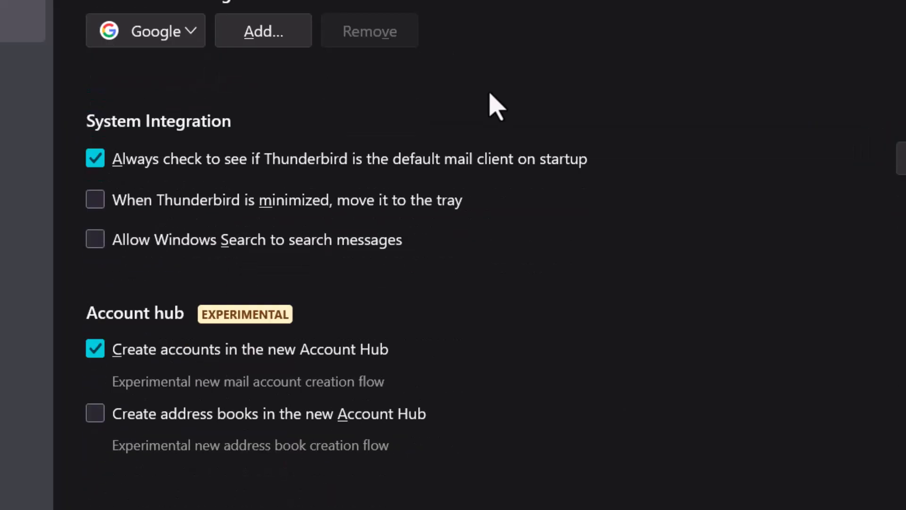
scroll(491, 102, down, 6)
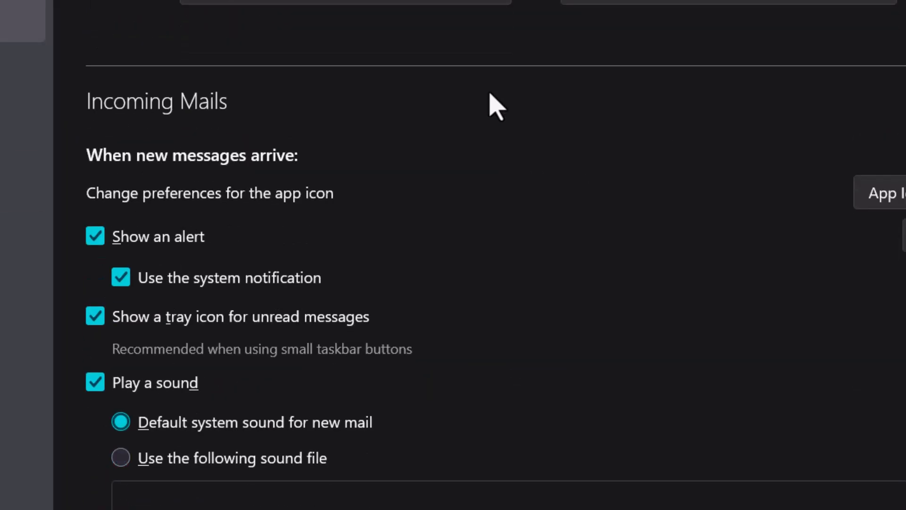
scroll(489, 94, up, 5)
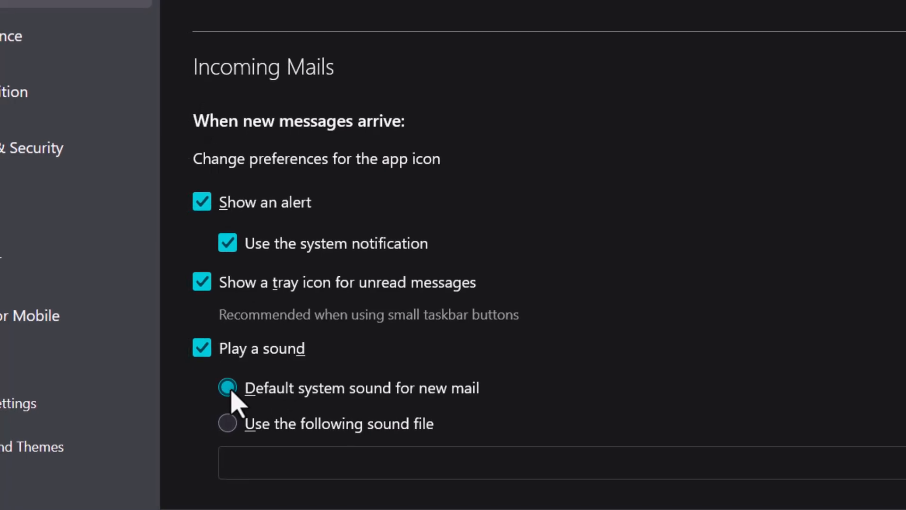
click(203, 351)
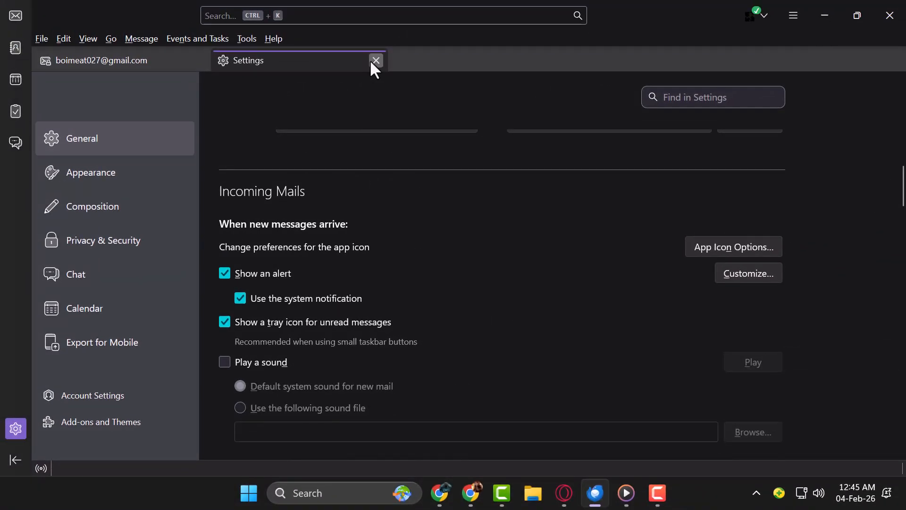
click(376, 60)
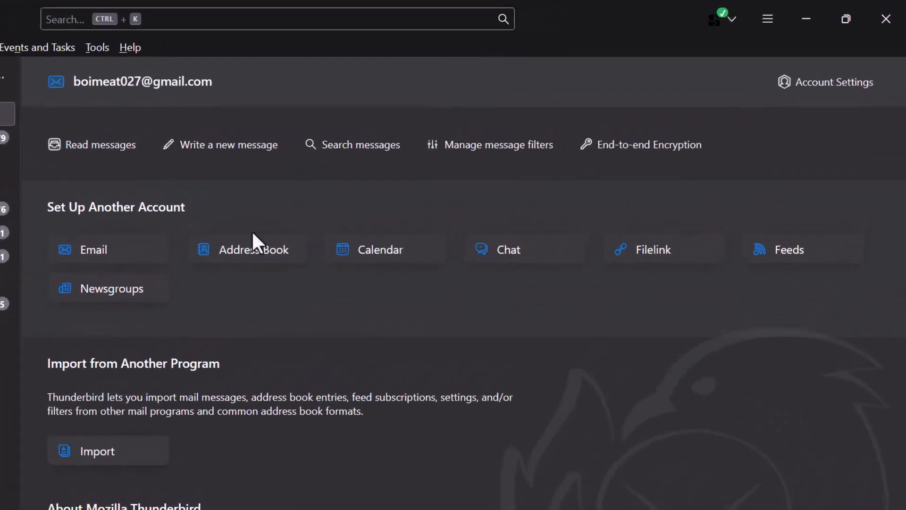
Set the mail account to synchronize the most recent 29 days of messages in its Synchronization & Storage settings, and close the account settings.
click(689, 33)
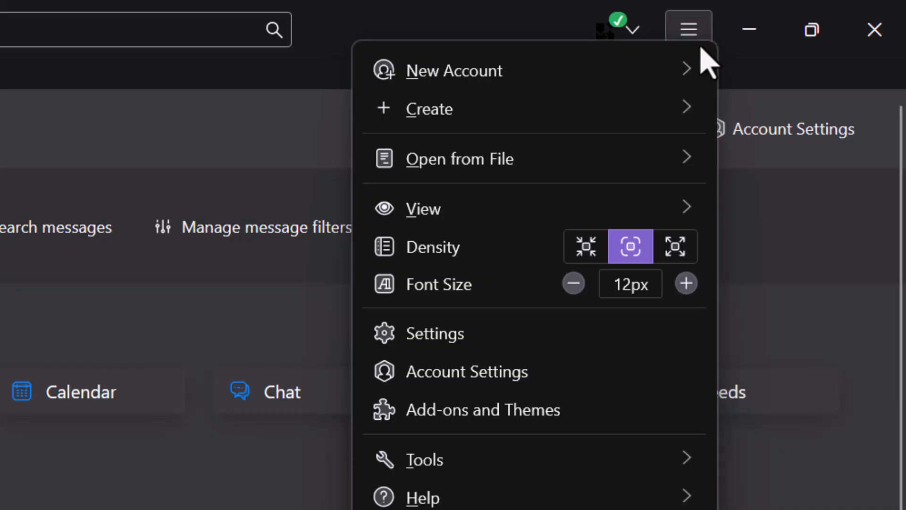
click(501, 371)
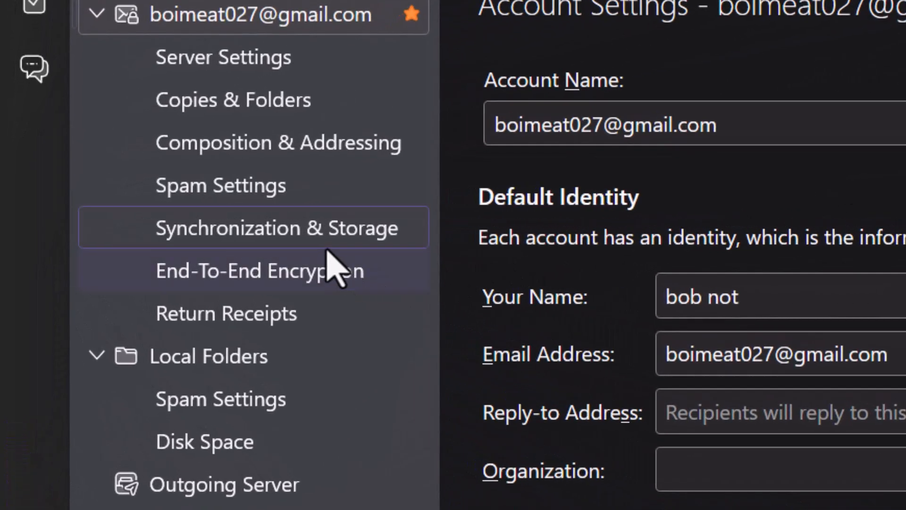
click(317, 239)
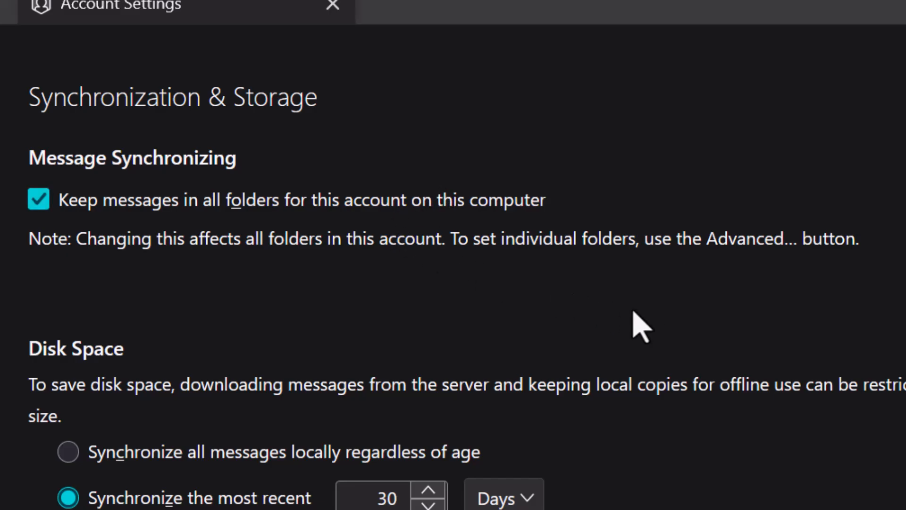
scroll(774, 308, down, 2)
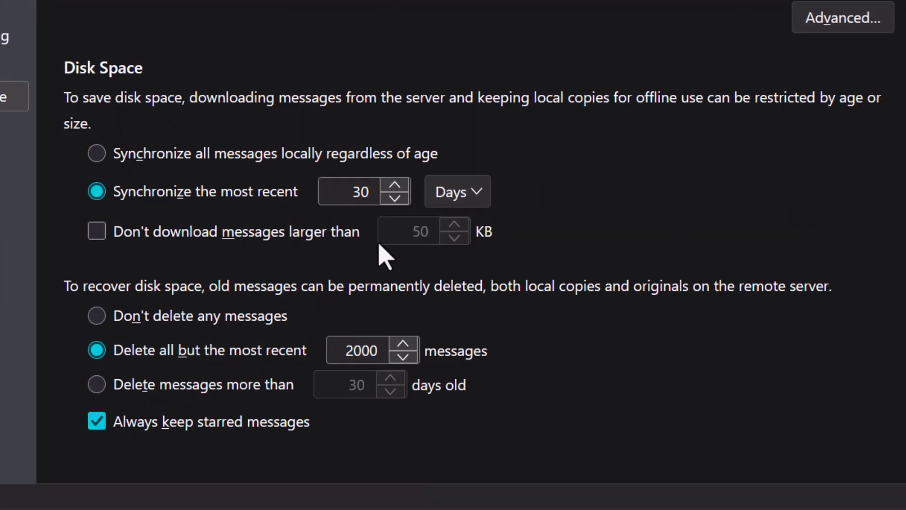
click(392, 197)
click(359, 350)
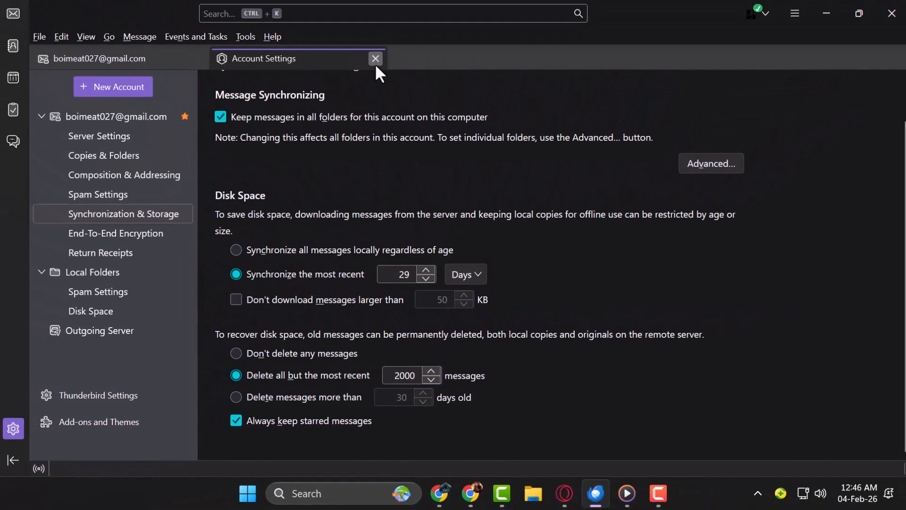
click(375, 60)
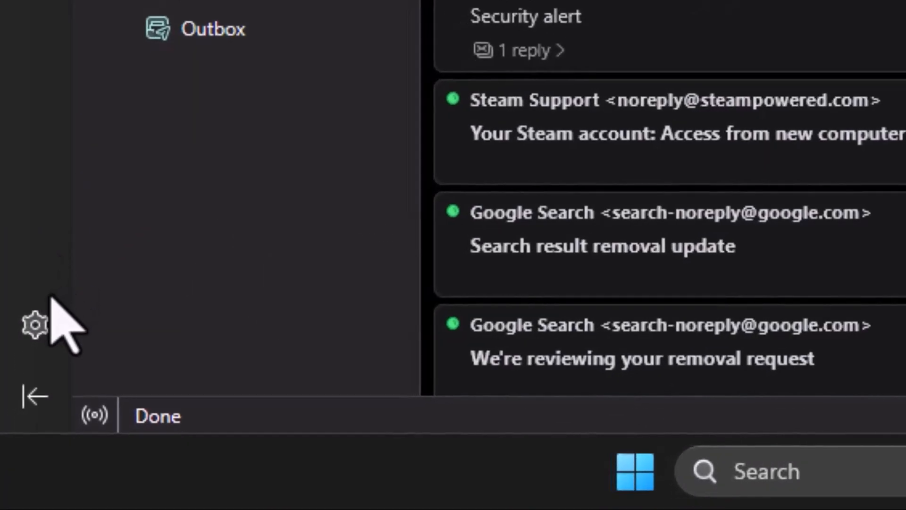
Disable automatically marking messages as read in the Reading & Display section of the General settings, and close the settings.
click(35, 325)
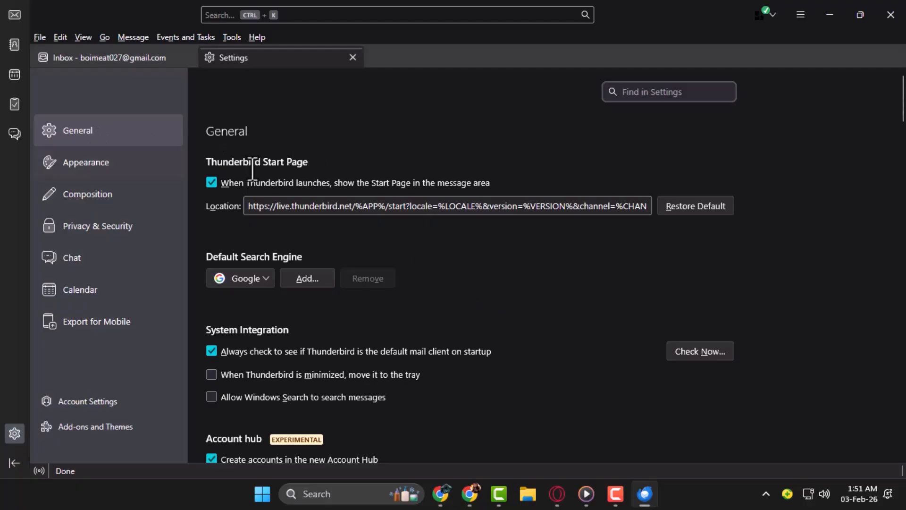
scroll(253, 170, down, 15)
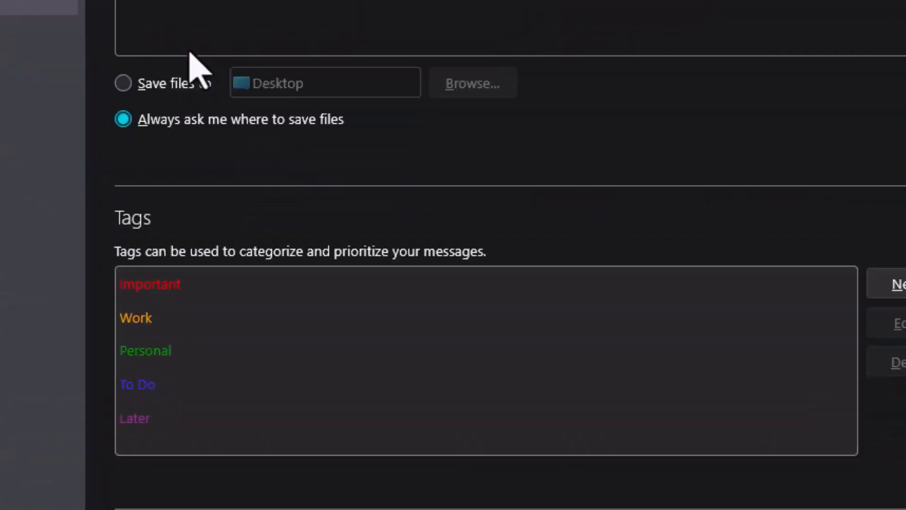
scroll(189, 52, down, 5)
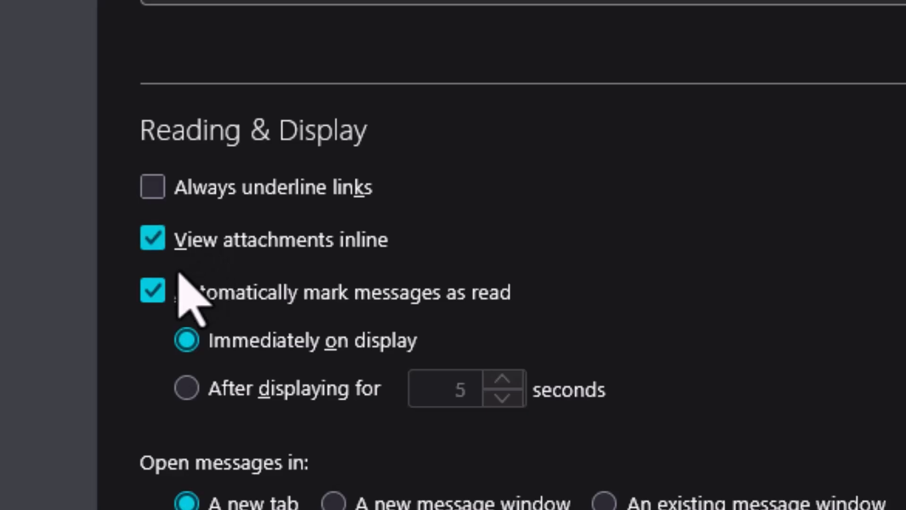
click(150, 301)
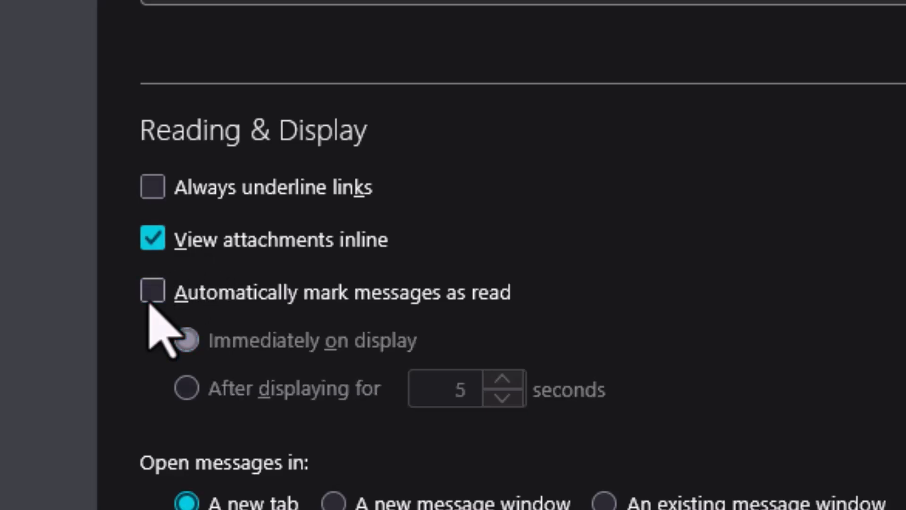
click(159, 298)
click(158, 297)
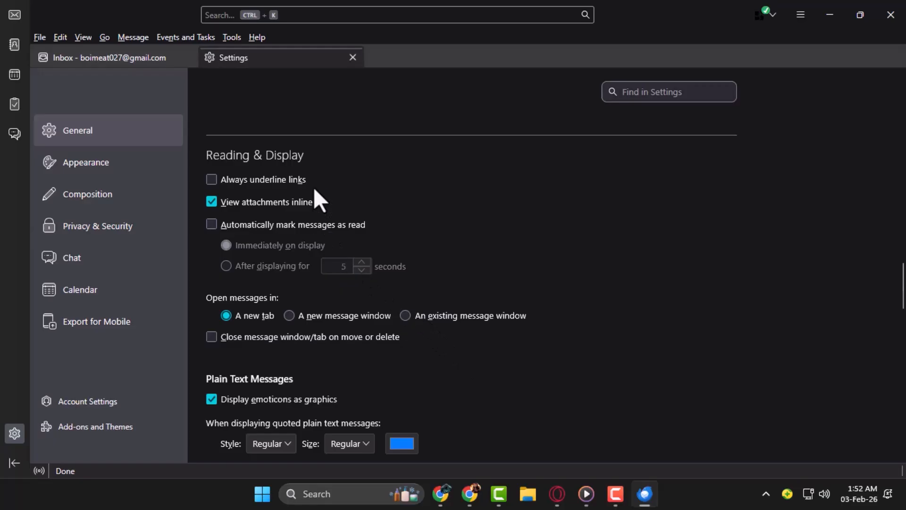
click(354, 57)
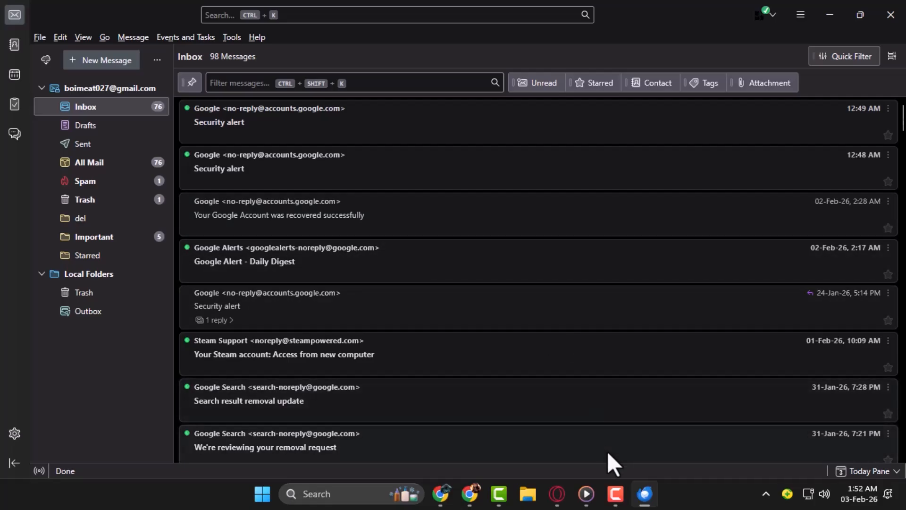
click(616, 498)
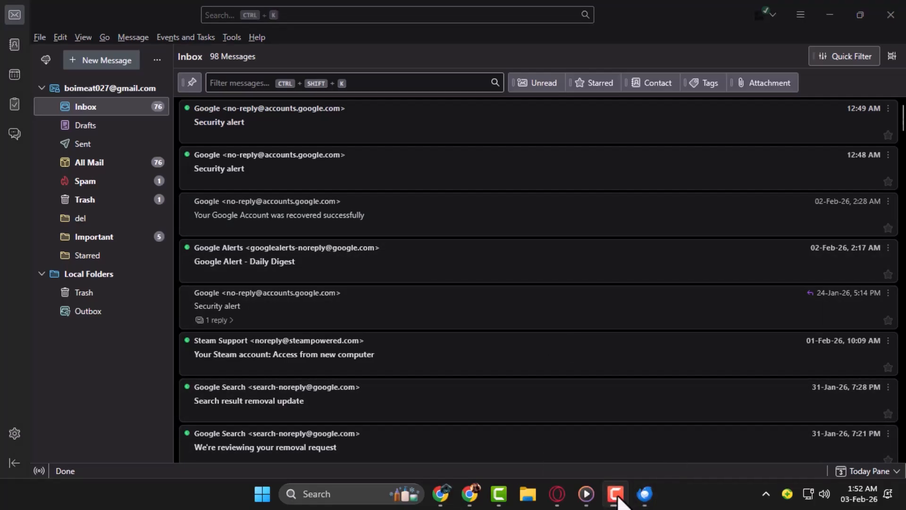